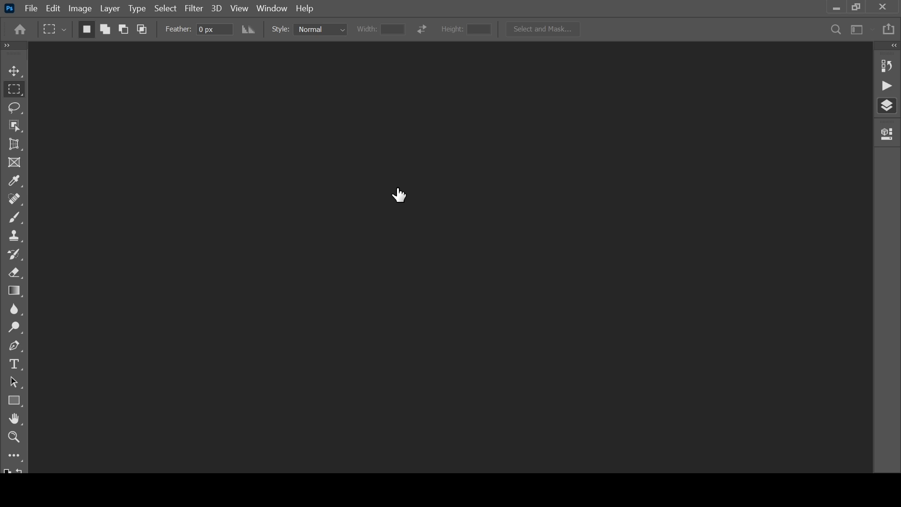
- Draw a tall red rectangle on the blank page, scale it to about 80% and place it in the page's upper-left area
{"action": "key", "text": "ctrl+0"}
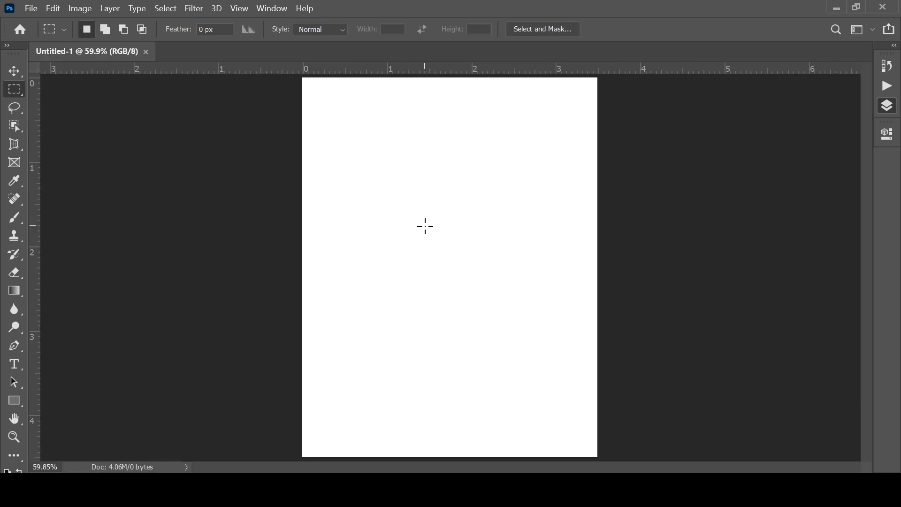
{"action": "key", "text": "u"}
{"action": "left_click_drag", "start_coordinate": [286, 91], "coordinate": [469, 359]}
{"action": "key", "text": "v"}
{"action": "left_click_drag", "start_coordinate": [466, 322], "coordinate": [438, 248]}
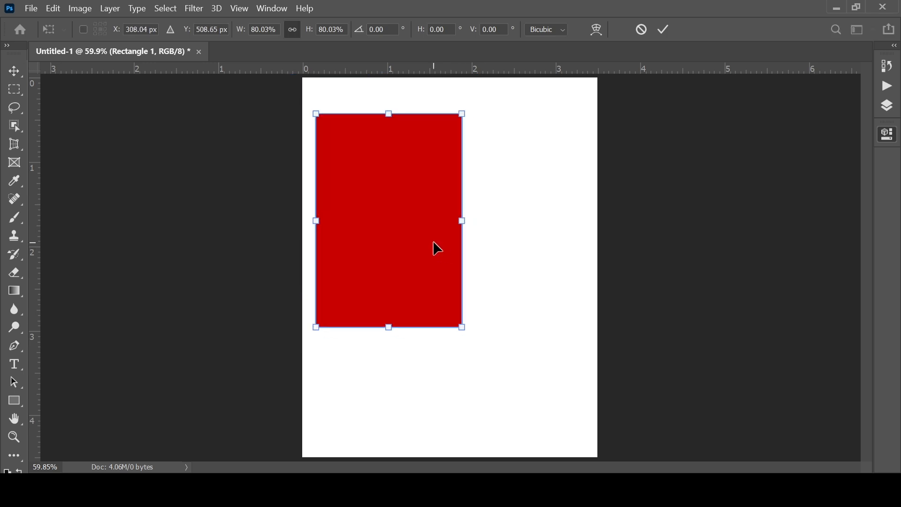
{"action": "left_click", "coordinate": [664, 29]}
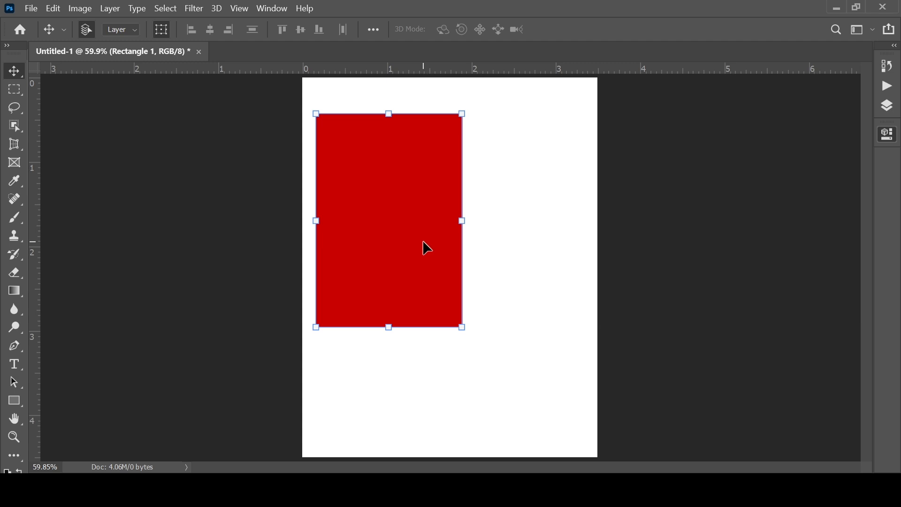
- Move the red rectangle into the page's upper-left corner and place a copy plus a second, shorter copy in the page's right half
{"action": "scroll", "coordinate": [424, 243], "scroll_direction": "down", "scroll_amount": 1}
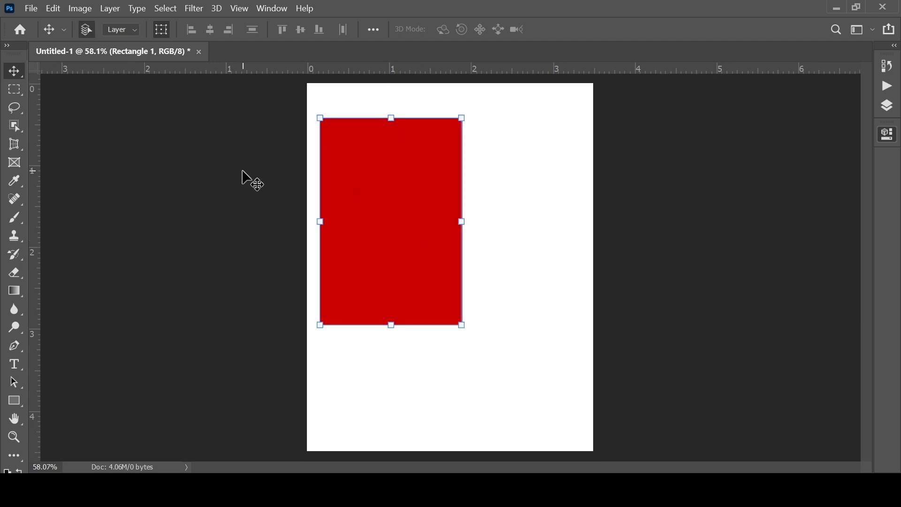
{"action": "left_click_drag", "start_coordinate": [420, 258], "coordinate": [404, 221]}
{"action": "left_click_drag", "start_coordinate": [386, 284], "coordinate": [526, 283]}
{"action": "key", "text": "Return"}
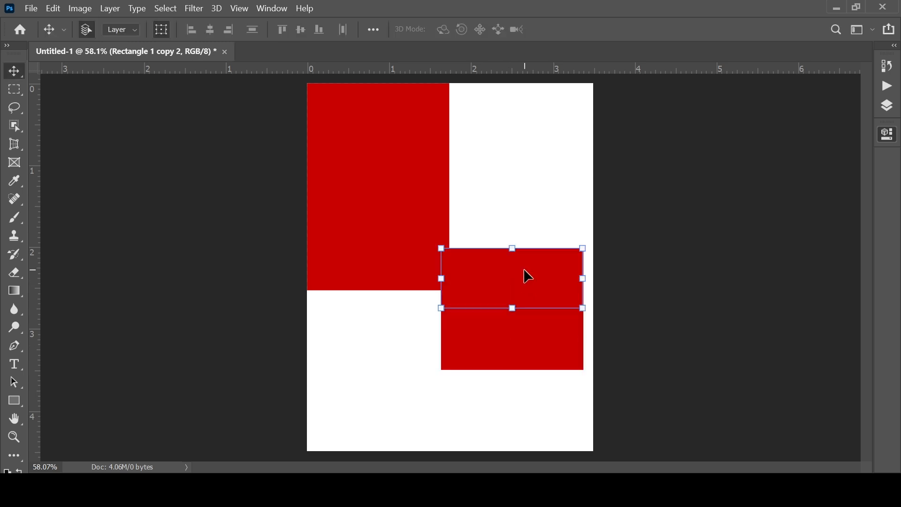
- Arrange the two right-hand copies into one column, with the taller block above the shorter one
{"action": "left_click_drag", "start_coordinate": [519, 244], "coordinate": [515, 136]}
{"action": "key", "text": "Return"}
{"action": "left_click", "coordinate": [527, 297], "text": "shift"}
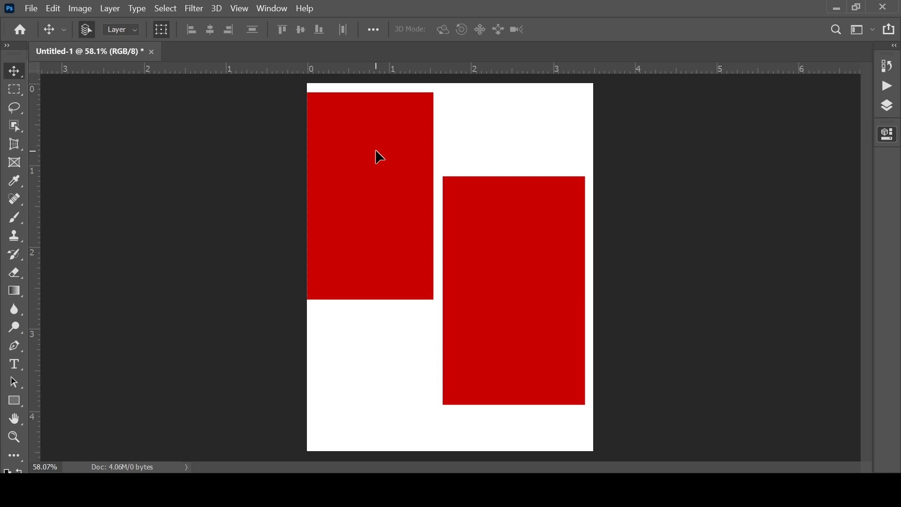
- Stretch the left red rectangle taller and slightly wider, leaving a narrow gap to the right-hand column
{"action": "left_click", "coordinate": [380, 157]}
{"action": "key", "text": "ctrl+t"}
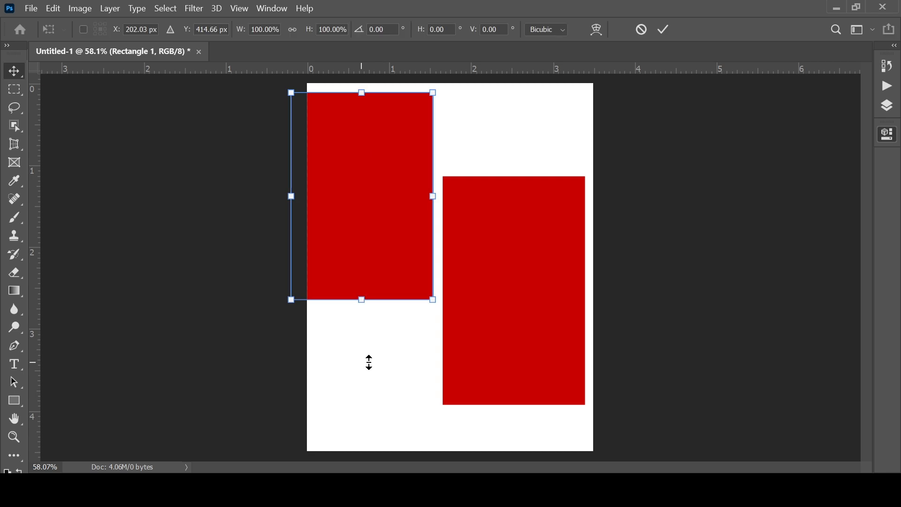
{"action": "left_click_drag", "start_coordinate": [369, 362], "coordinate": [369, 350]}
{"action": "key", "text": "Return"}
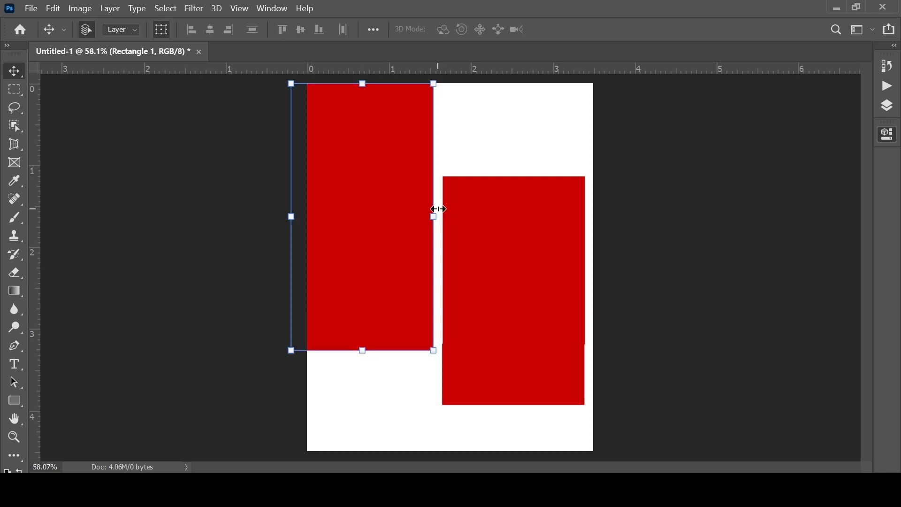
{"action": "left_click_drag", "start_coordinate": [435, 209], "coordinate": [438, 209]}
{"action": "left_click", "coordinate": [412, 403]}
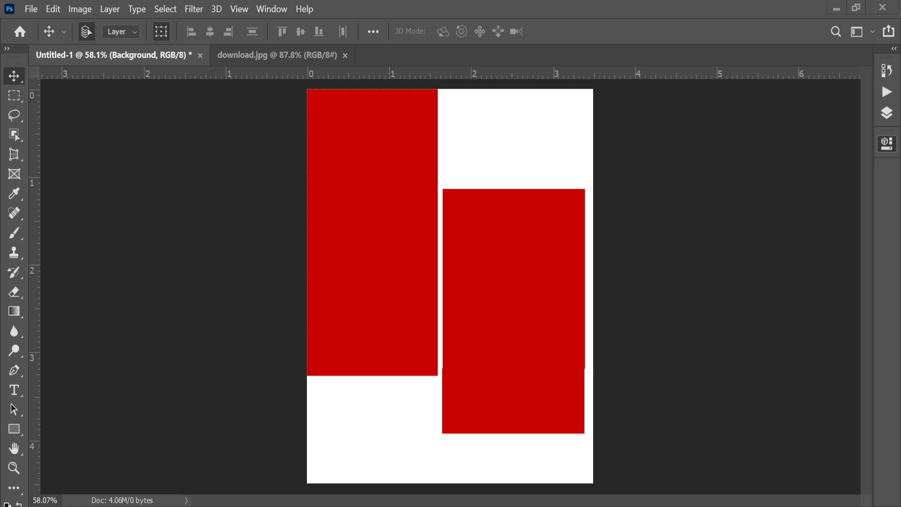
- Paste the bride photo behind the red rectangles and enlarge it to cover the page
{"action": "left_click", "coordinate": [380, 263]}
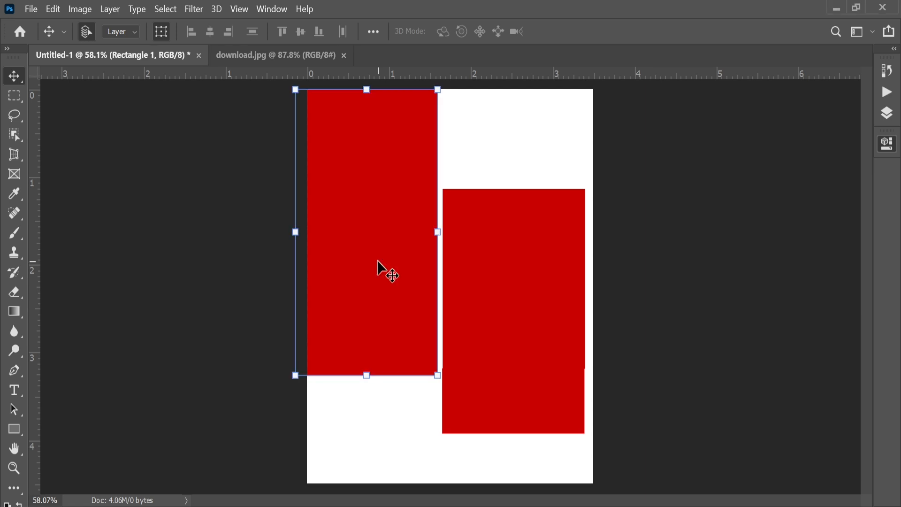
{"action": "left_click", "coordinate": [513, 130]}
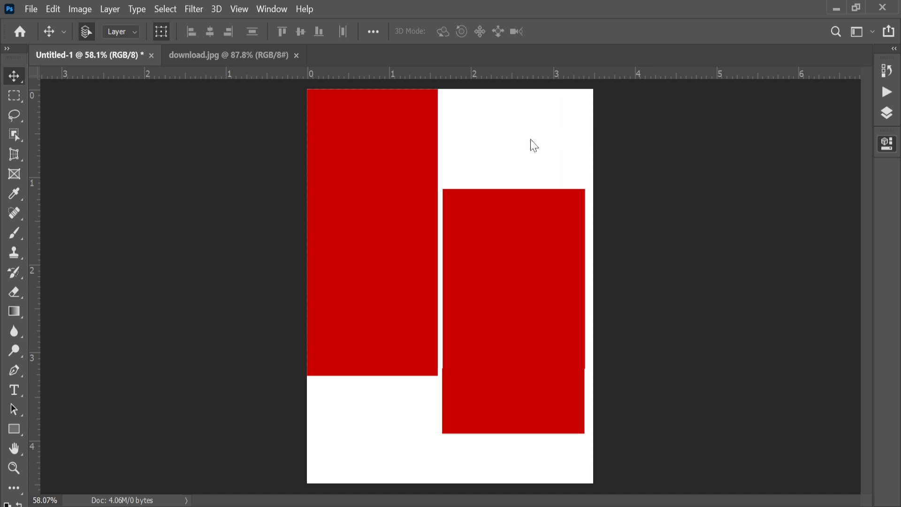
{"action": "key", "text": "ctrl+v"}
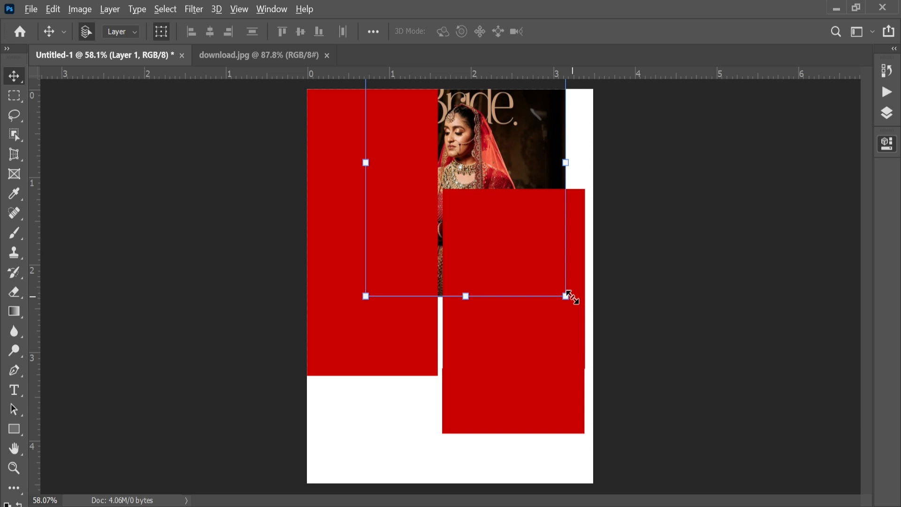
{"action": "left_click_drag", "start_coordinate": [566, 297], "coordinate": [598, 485]}
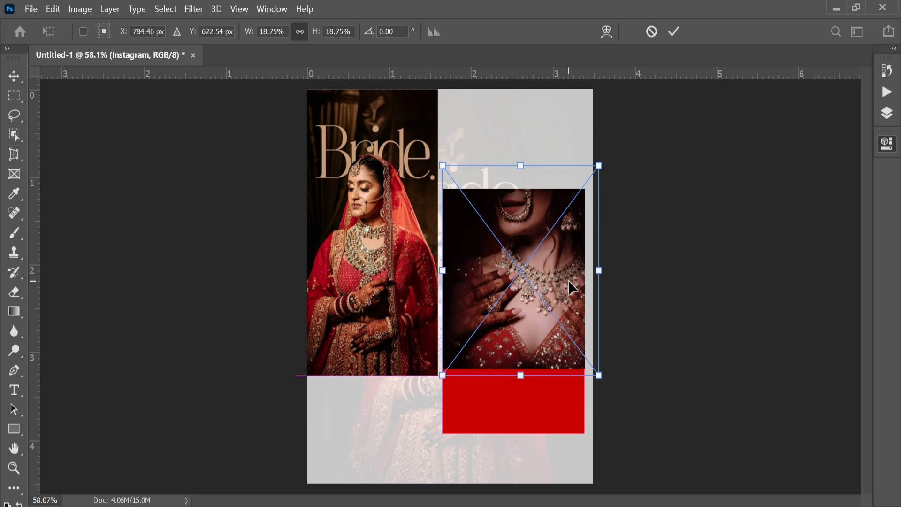
- Fit the necklace photo at 18.75% into the upper right rectangle and the second bride photo into the short red one below
{"action": "key", "text": "Return"}
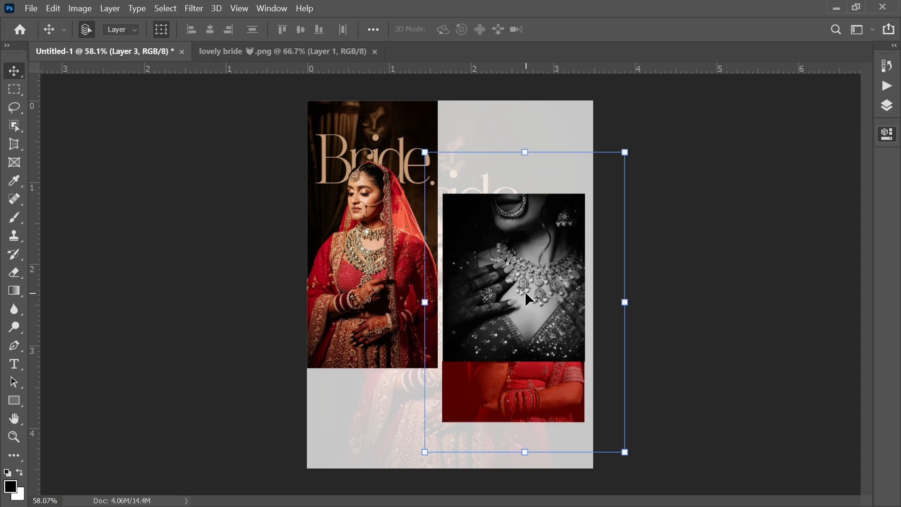
{"action": "key", "text": "Return"}
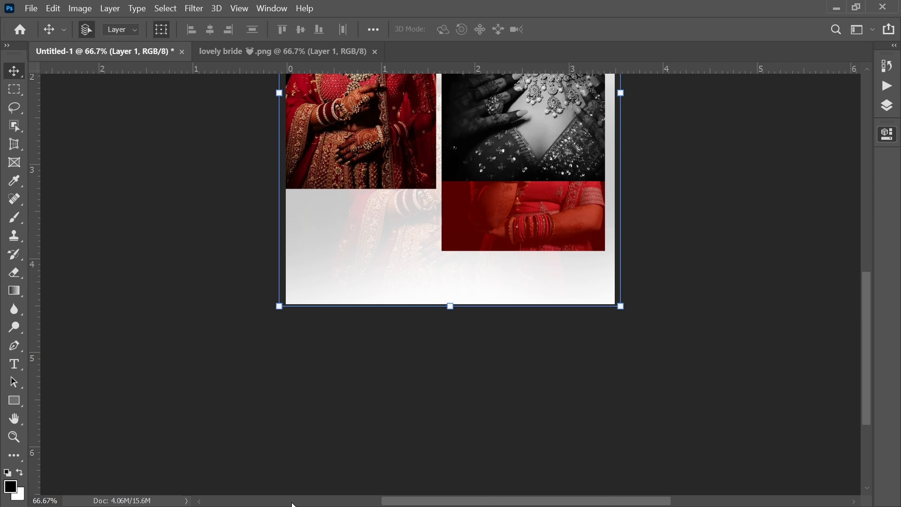
- Add the red title "The Bride" in the Light style below the left photo and scale it down slightly
{"action": "key", "text": "t"}
{"action": "left_click", "coordinate": [332, 221]}
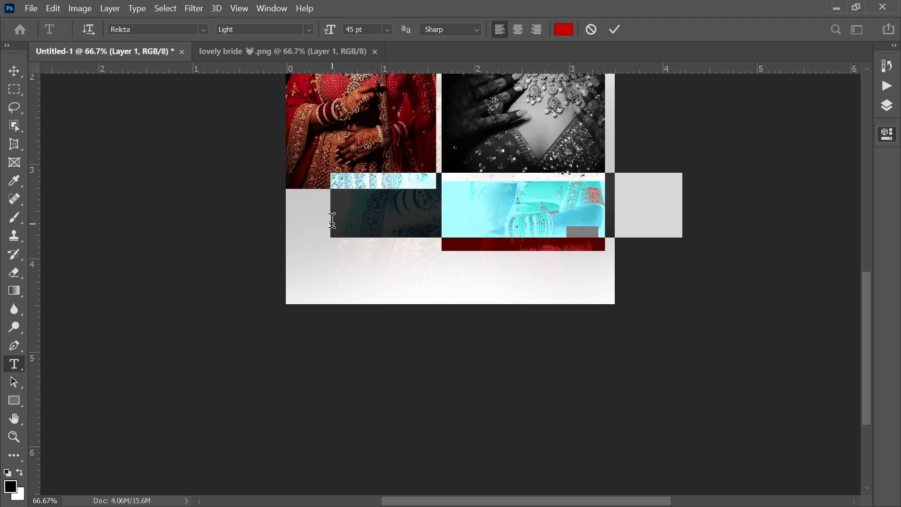
{"action": "key", "text": "ctrl+Return"}
{"action": "key", "text": "v"}
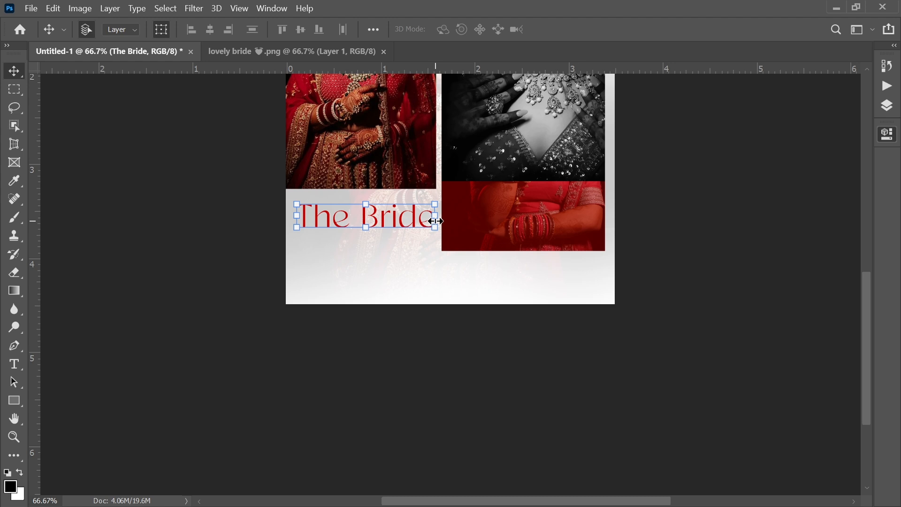
{"action": "left_click_drag", "start_coordinate": [435, 221], "coordinate": [412, 224]}
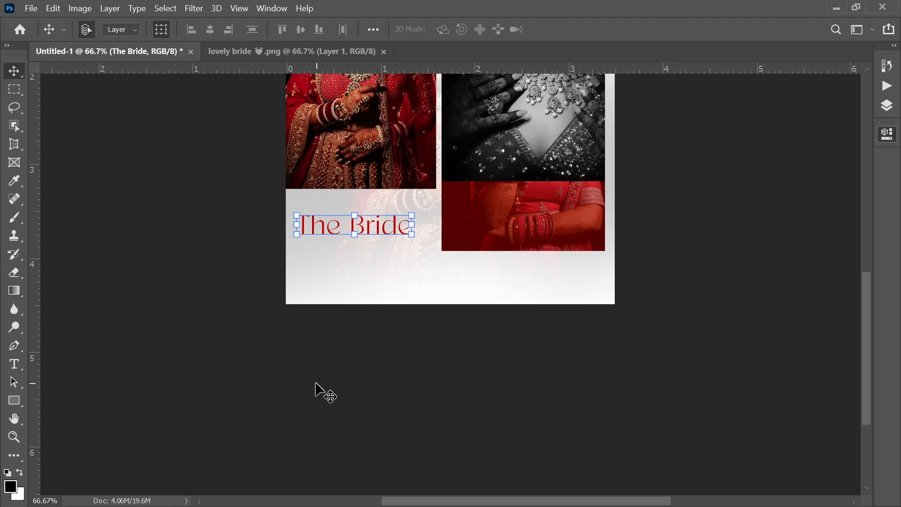
- Add 5 pt text below the title: "Congrats on finding the one person you get to annoy forever!" "The best spot in the universe is right next to you."
{"action": "key", "text": "t"}
{"action": "left_click_drag", "start_coordinate": [306, 251], "coordinate": [436, 286]}
{"action": "left_click", "coordinate": [369, 30]}
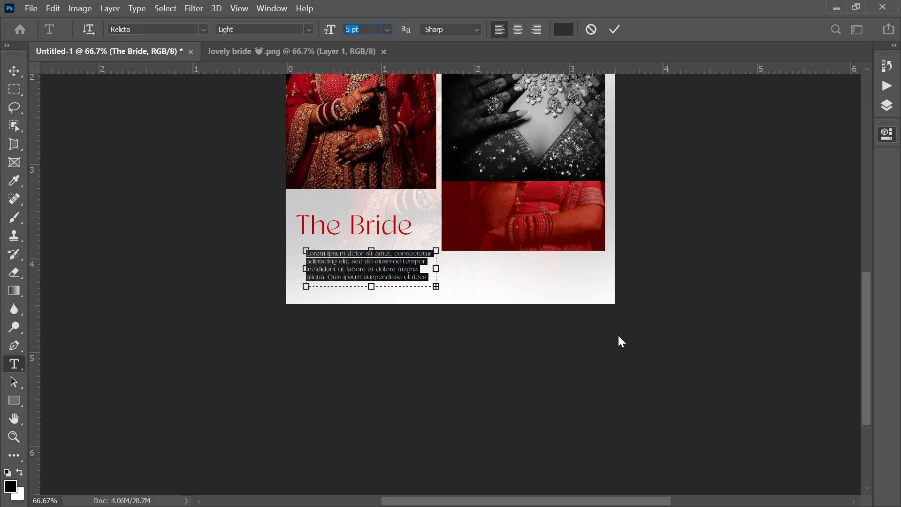
{"action": "key", "text": "Return"}
{"action": "type", "text": "Congrats on finding the one person you get to annoy forever!"}
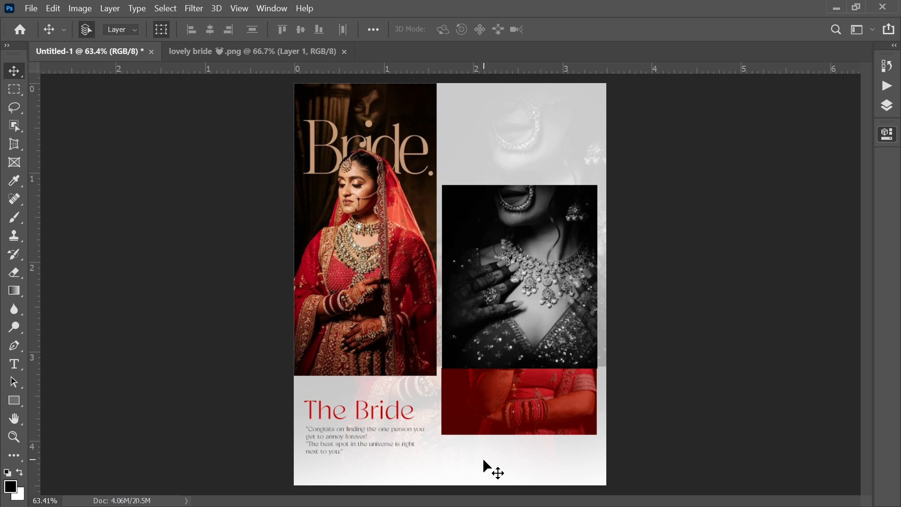
- Nudge the right-hand photo column slightly to the left and switch to the Hand tool
{"action": "key", "text": "shift+Left"}
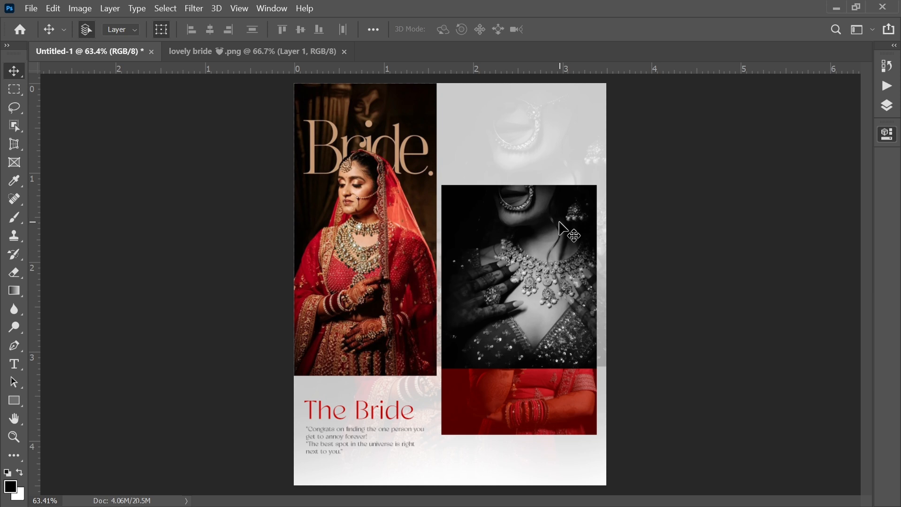
{"action": "key", "text": "h"}
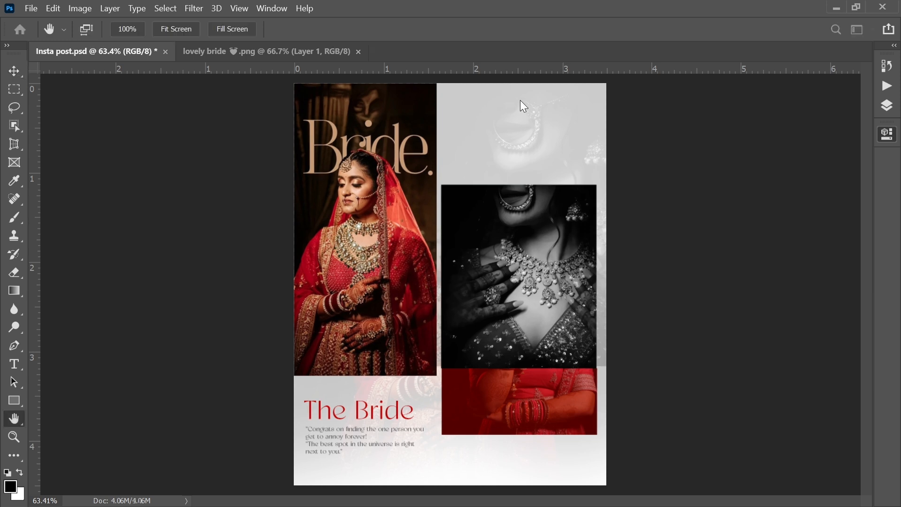